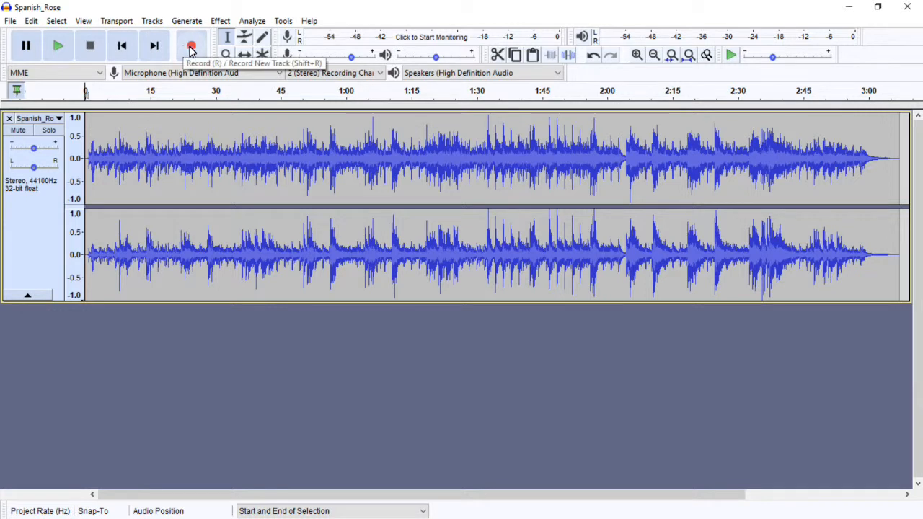
Play the song, pause it at about 20 seconds, and cut the audio from the start to that point
{"action": "left_click", "coordinate": [59, 47]}
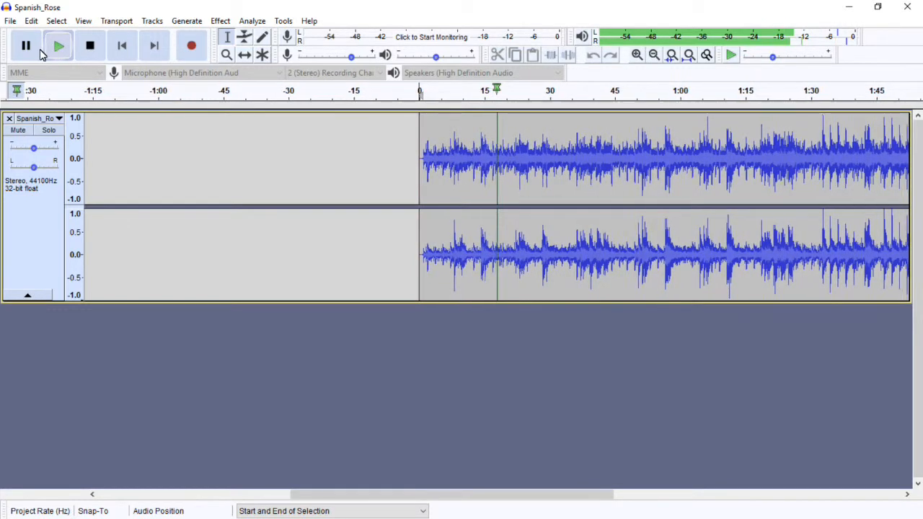
{"action": "left_click", "coordinate": [27, 47]}
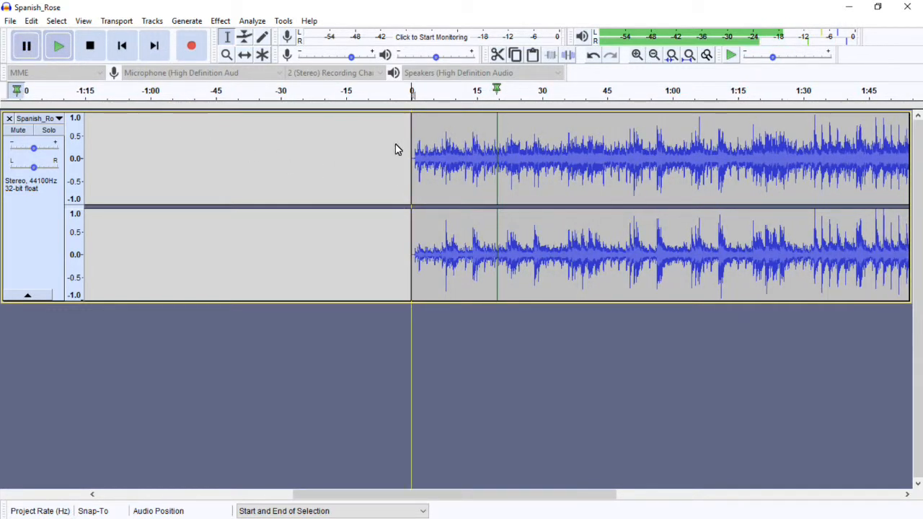
{"action": "left_click_drag", "start_coordinate": [402, 147], "coordinate": [500, 159]}
{"action": "right_click", "coordinate": [473, 142]}
{"action": "left_click", "coordinate": [31, 21]}
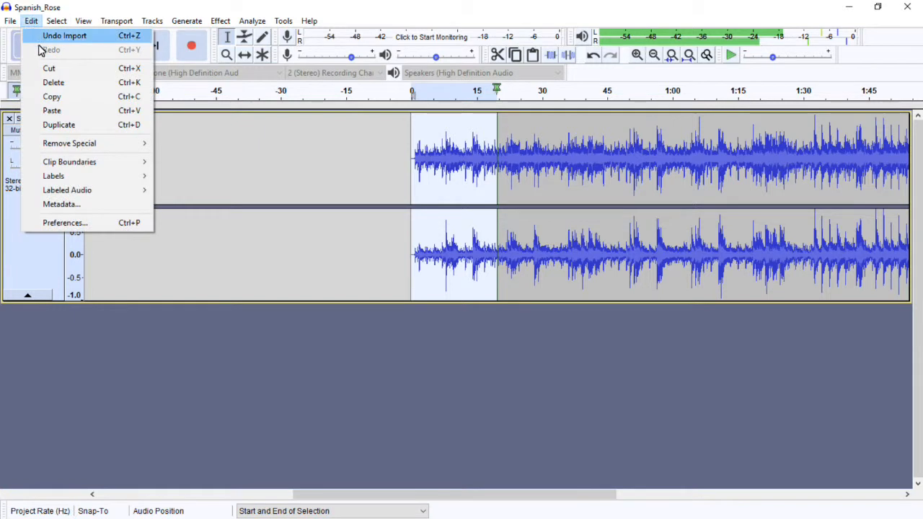
{"action": "left_click", "coordinate": [48, 69]}
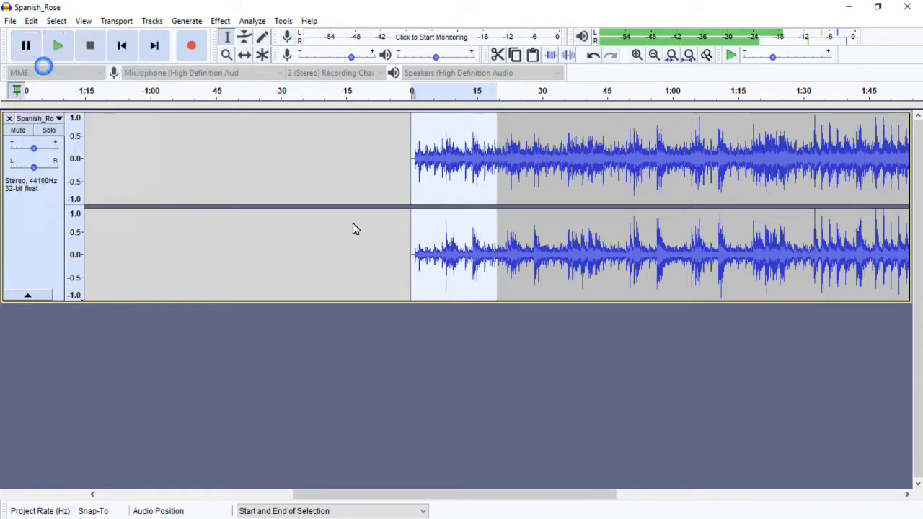
Delete all the remaining audio from the Spanish_Rose track
{"action": "left_click_drag", "start_coordinate": [822, 165], "coordinate": [2, 161]}
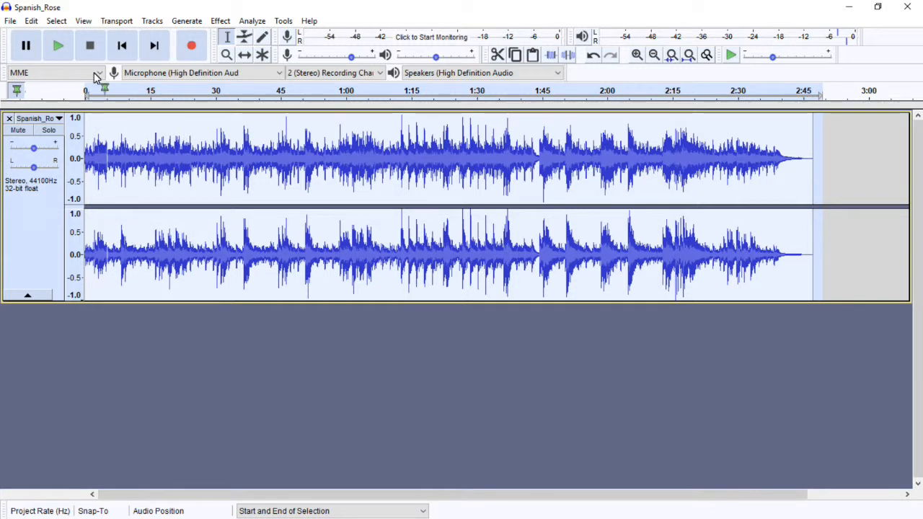
{"action": "left_click", "coordinate": [31, 21]}
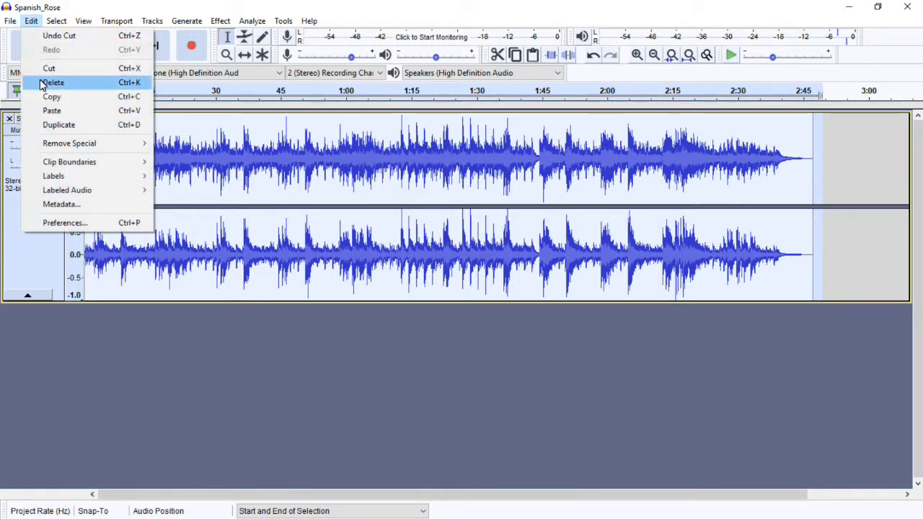
{"action": "left_click", "coordinate": [42, 84]}
Paste the cut excerpt at the start of the empty track and play it briefly to check it
{"action": "left_click", "coordinate": [31, 21]}
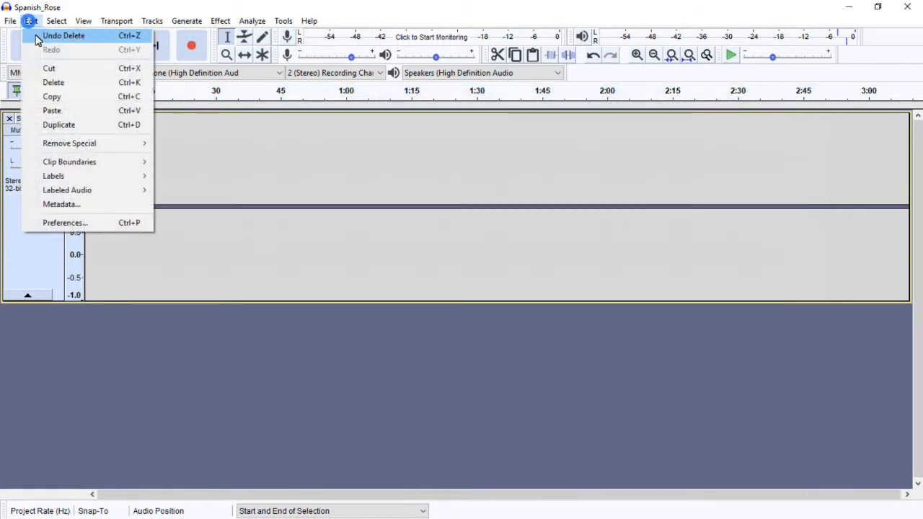
{"action": "left_click", "coordinate": [62, 112]}
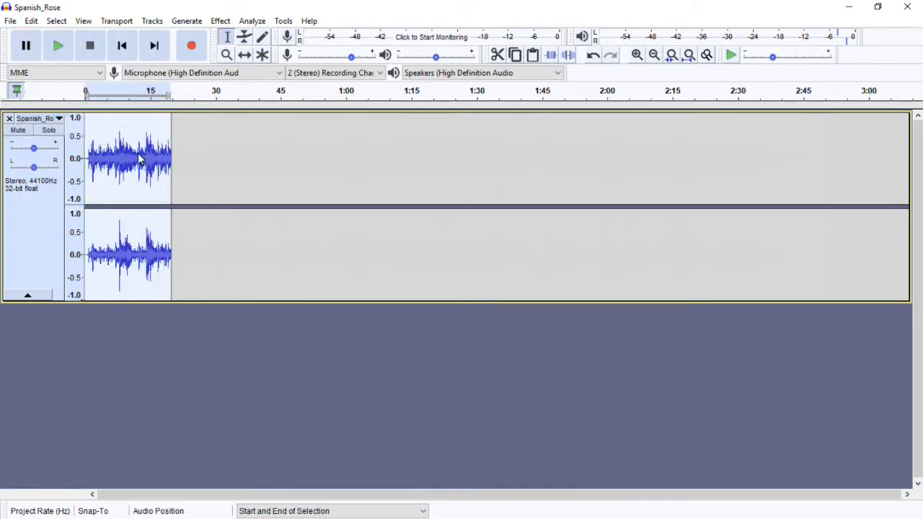
{"action": "left_click", "coordinate": [57, 54]}
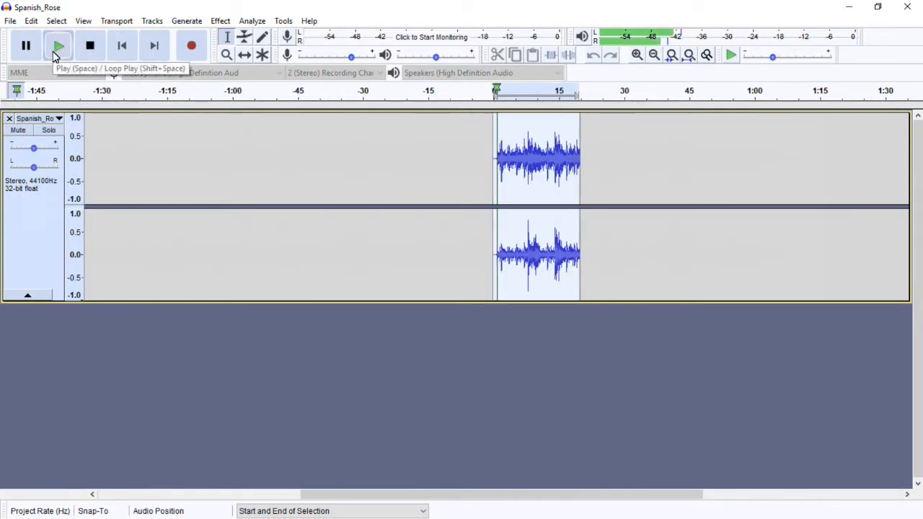
{"action": "left_click", "coordinate": [89, 47]}
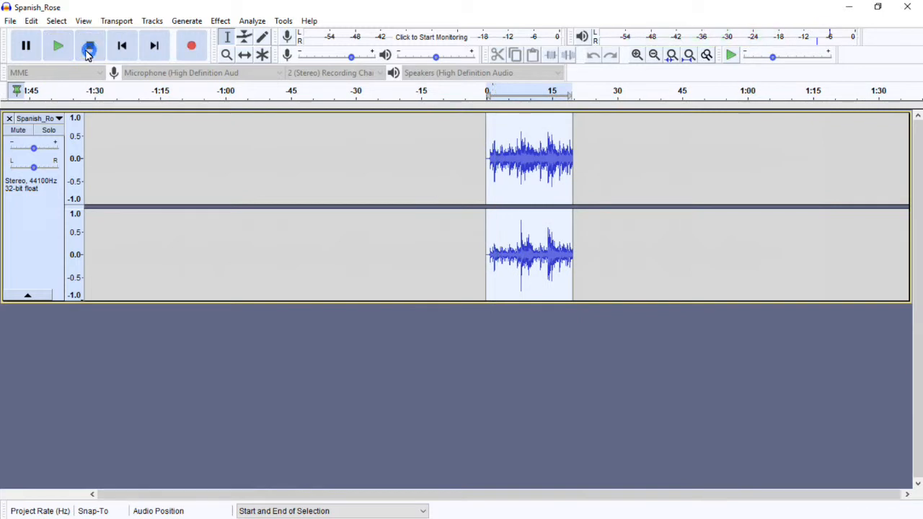
Export the excerpt as an MP3 named Spanish Rose Ringtone in the Ringtones folder, accepting the default format options and metadata tags
{"action": "left_click", "coordinate": [11, 21]}
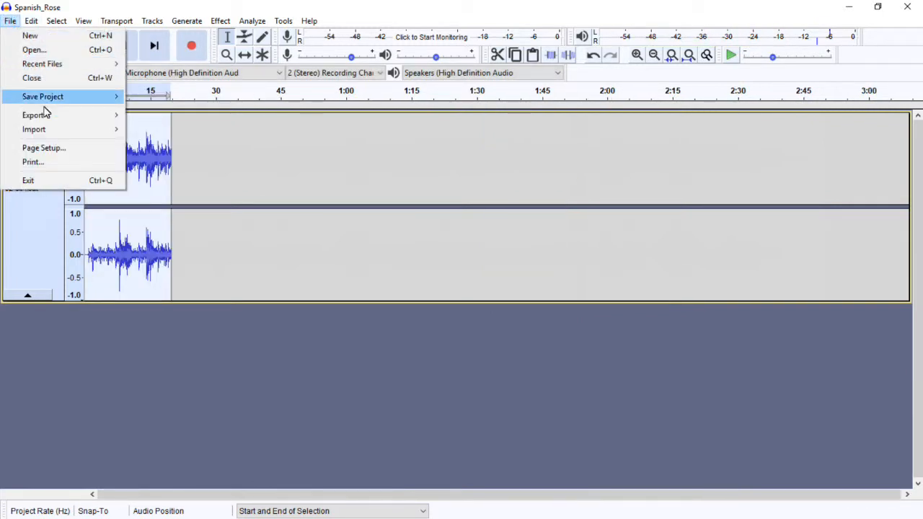
{"action": "mouse_move", "coordinate": [59, 122]}
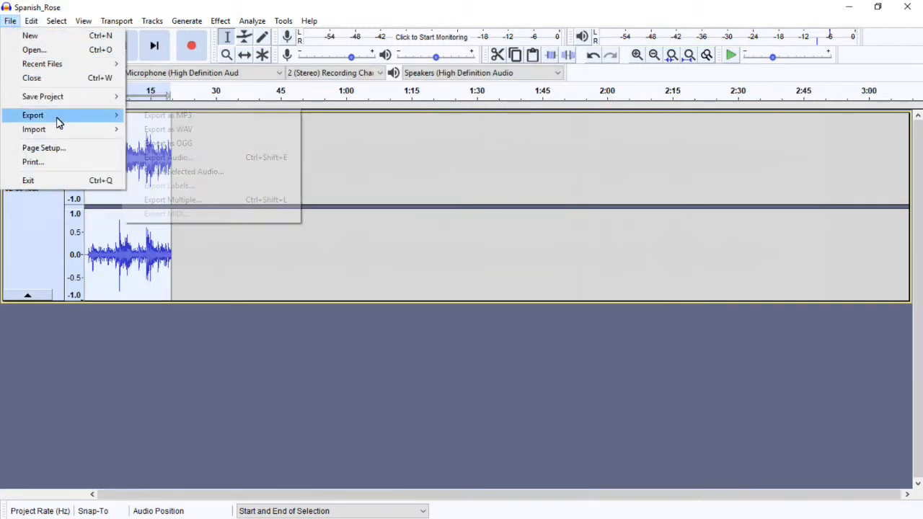
{"action": "left_click", "coordinate": [153, 117]}
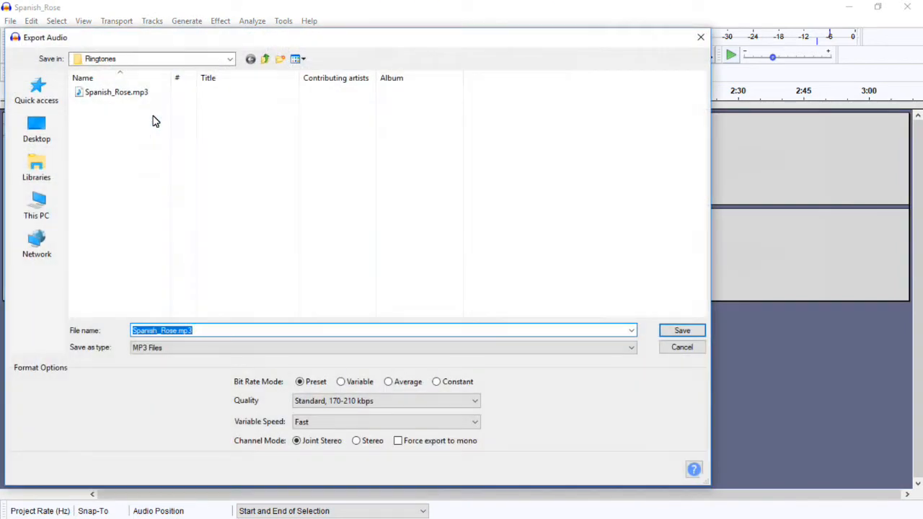
{"action": "left_click_drag", "start_coordinate": [210, 332], "coordinate": [79, 319]}
{"action": "type", "text": "S"}
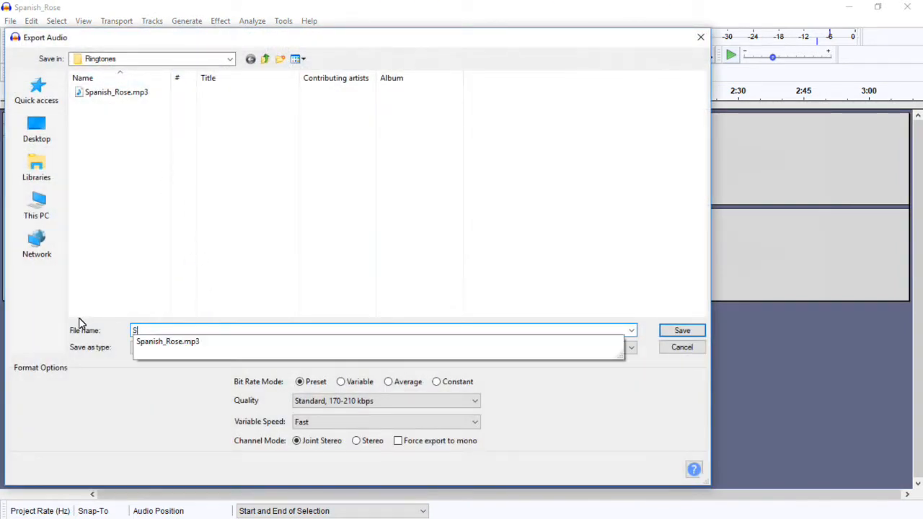
{"action": "type", "text": "panish Rose Ringtone"}
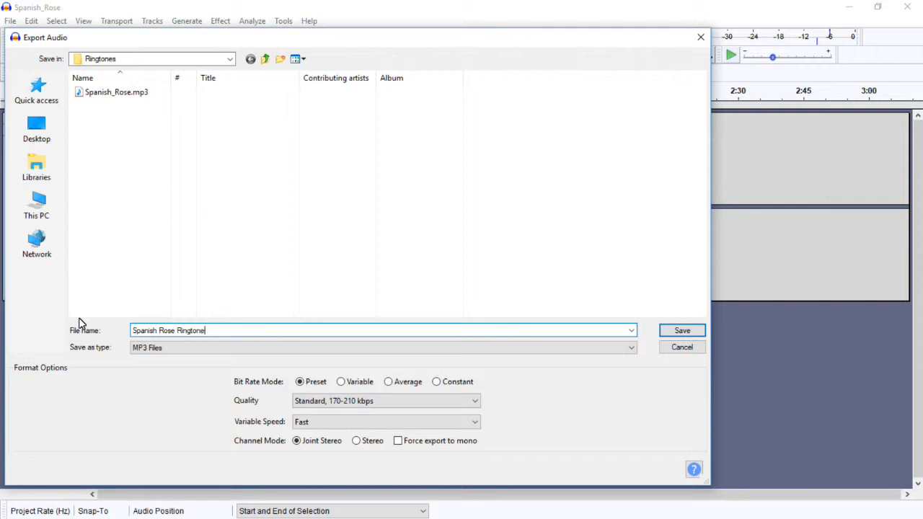
{"action": "left_click", "coordinate": [681, 334]}
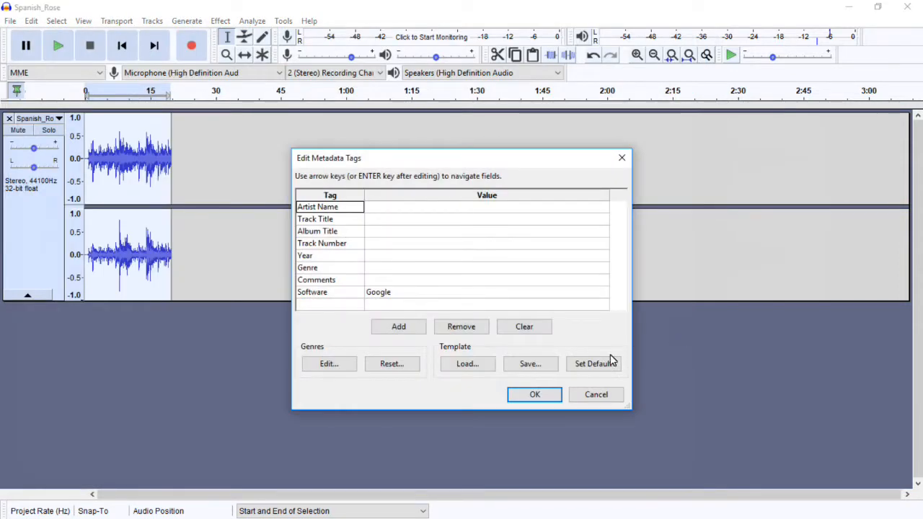
{"action": "left_click", "coordinate": [558, 396]}
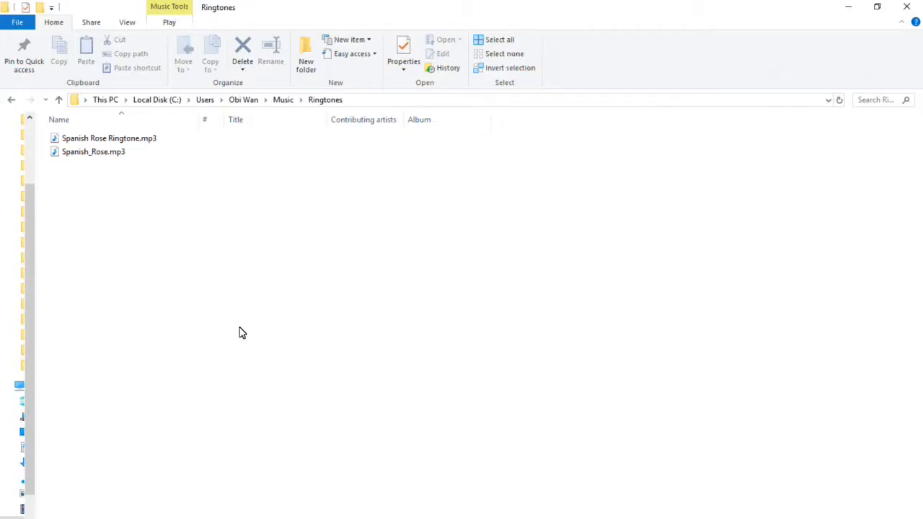
Copy Spanish Rose Ringtone.mp3 from the computer's Ringtones folder into the Ringtones folder on the Chewbacca device's internal storage
{"action": "right_click", "coordinate": [102, 142]}
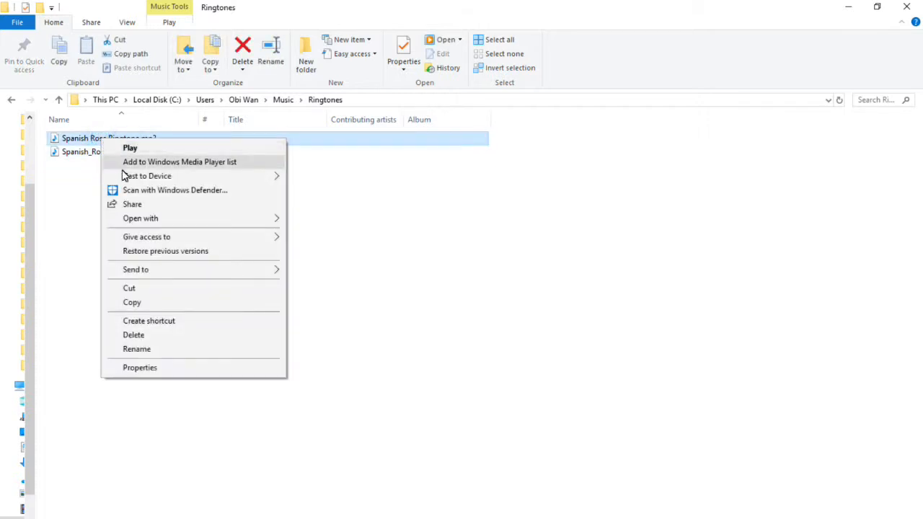
{"action": "left_click", "coordinate": [132, 304]}
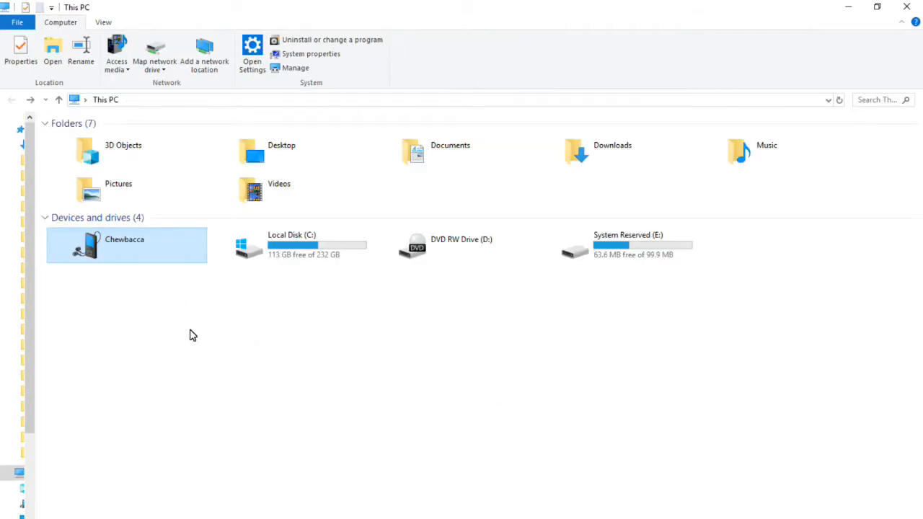
{"action": "double_click", "coordinate": [132, 252]}
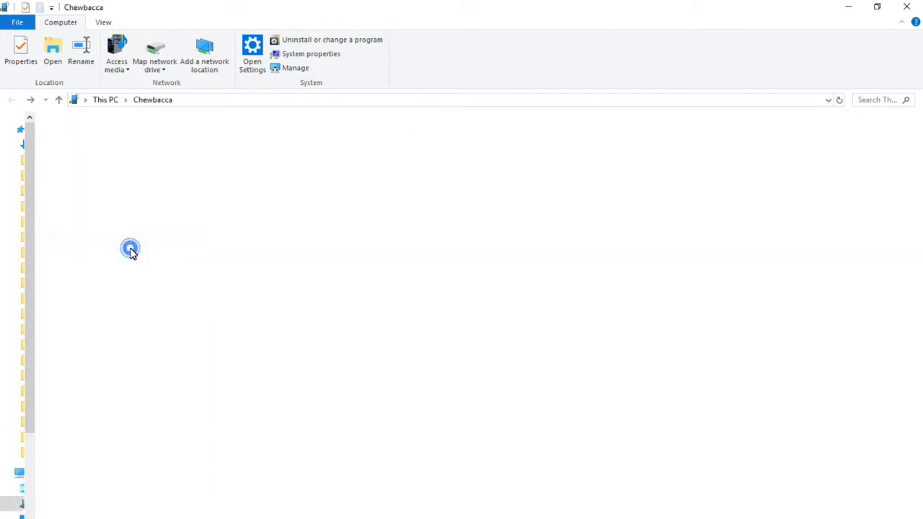
{"action": "double_click", "coordinate": [144, 140]}
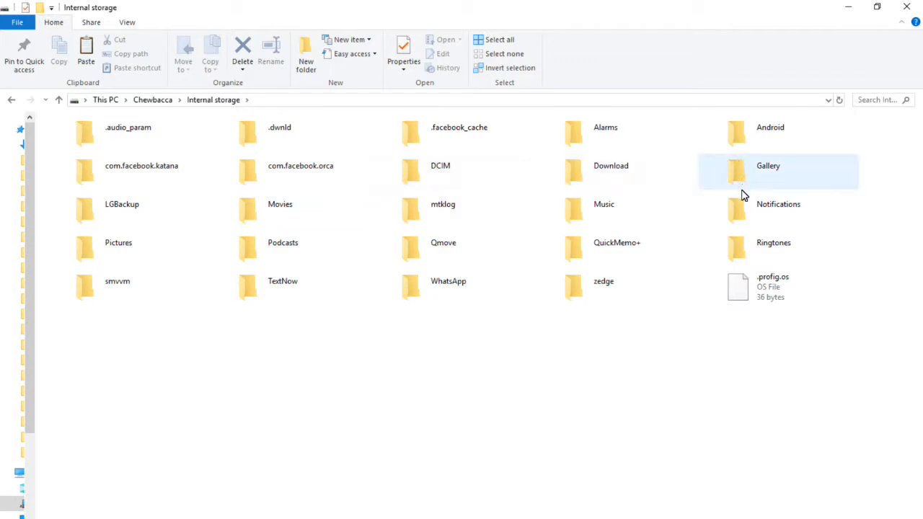
{"action": "double_click", "coordinate": [750, 245]}
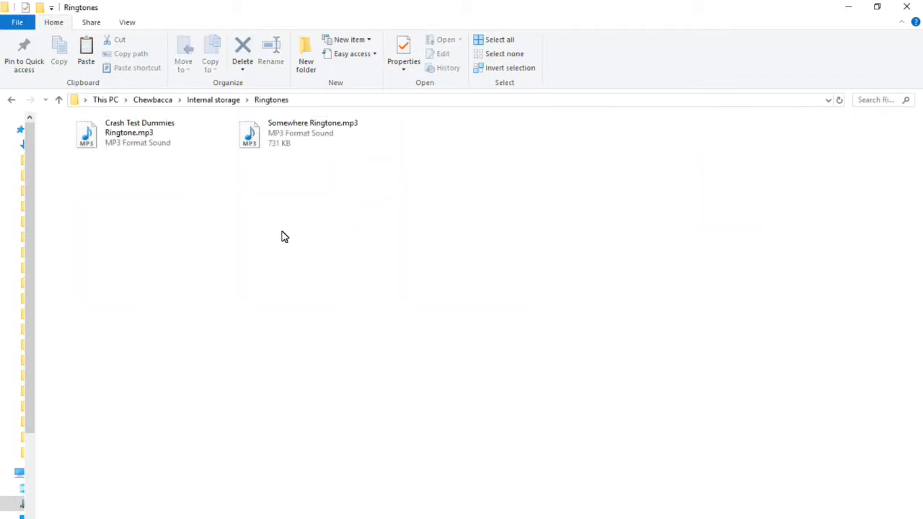
{"action": "right_click", "coordinate": [168, 233]}
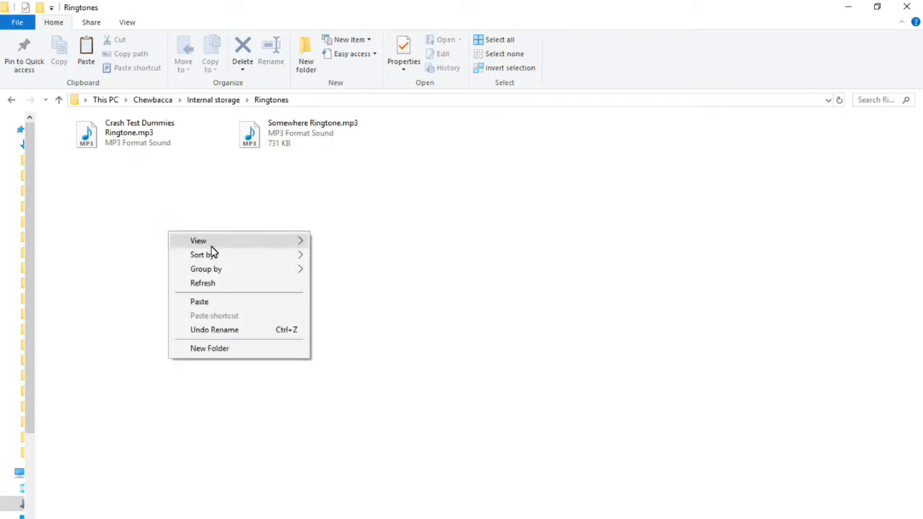
{"action": "left_click", "coordinate": [240, 302]}
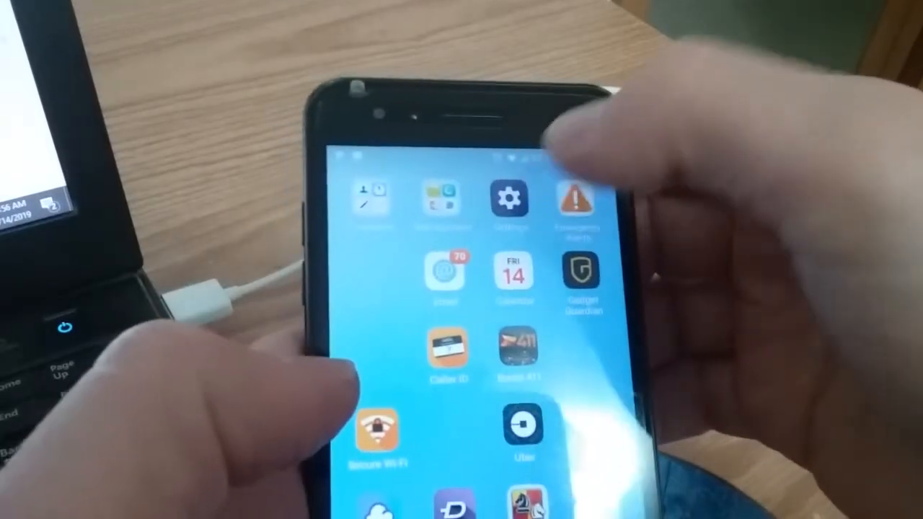
{"action": "left_click", "coordinate": [514, 209]}
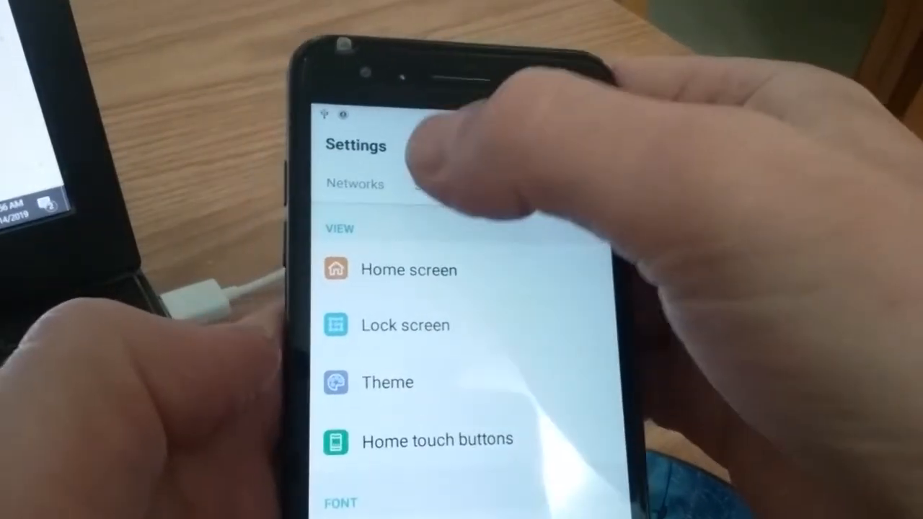
{"action": "left_click", "coordinate": [425, 177]}
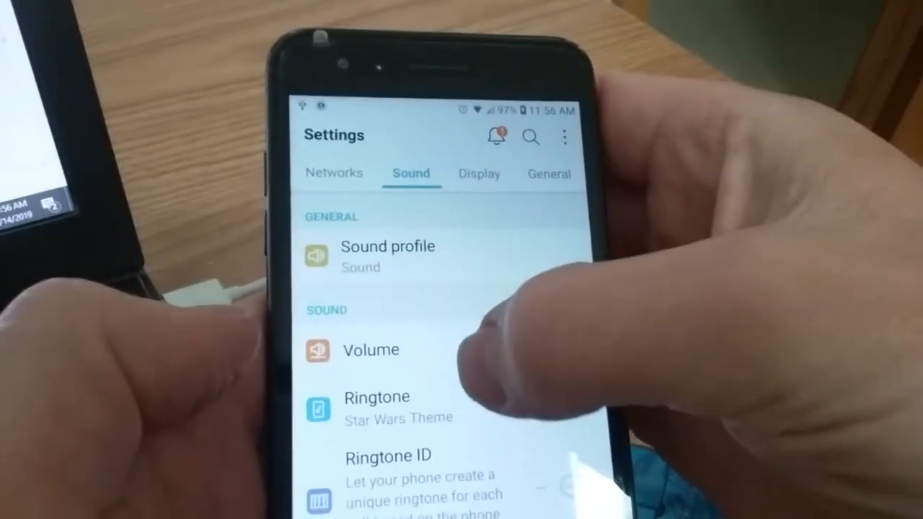
{"action": "left_click", "coordinate": [374, 369]}
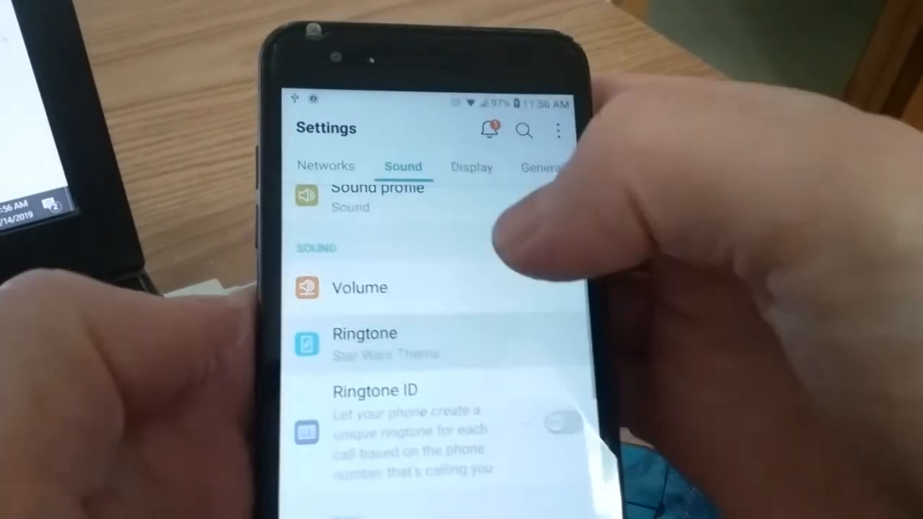
{"action": "scroll", "coordinate": [433, 325], "scroll_direction": "up", "scroll_amount": 3}
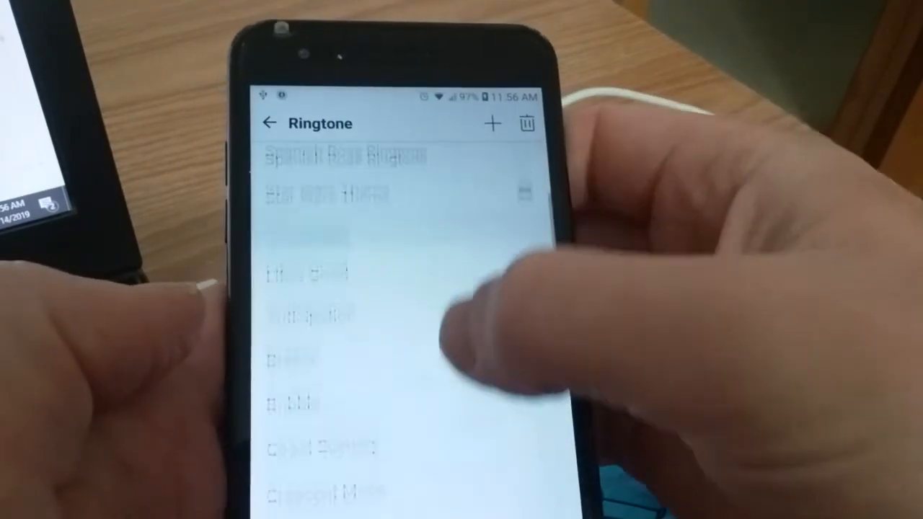
{"action": "scroll", "coordinate": [469, 303], "scroll_direction": "up", "scroll_amount": 2}
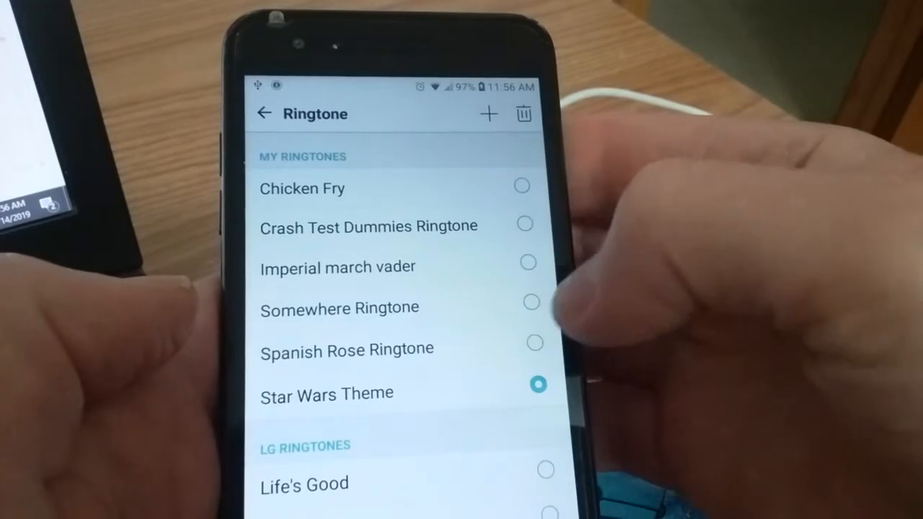
{"action": "left_click", "coordinate": [534, 344]}
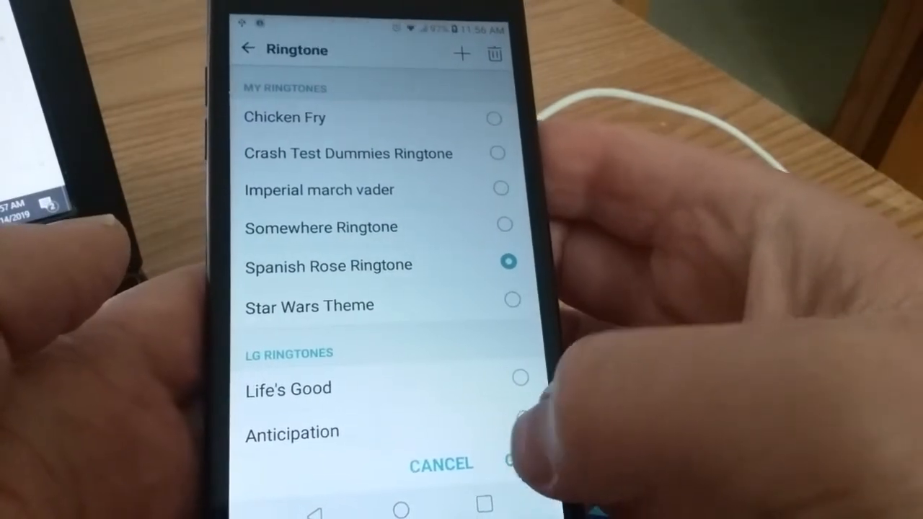
{"action": "left_click", "coordinate": [511, 462]}
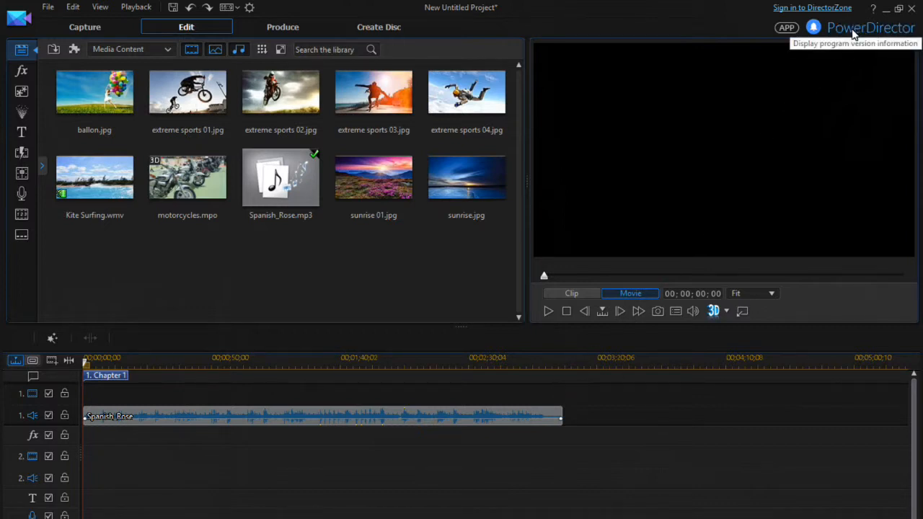
In PowerDirector, play the Spanish_Rose clip, pause at 00;00;17;16, and split the clip at that point
{"action": "left_click", "coordinate": [548, 312]}
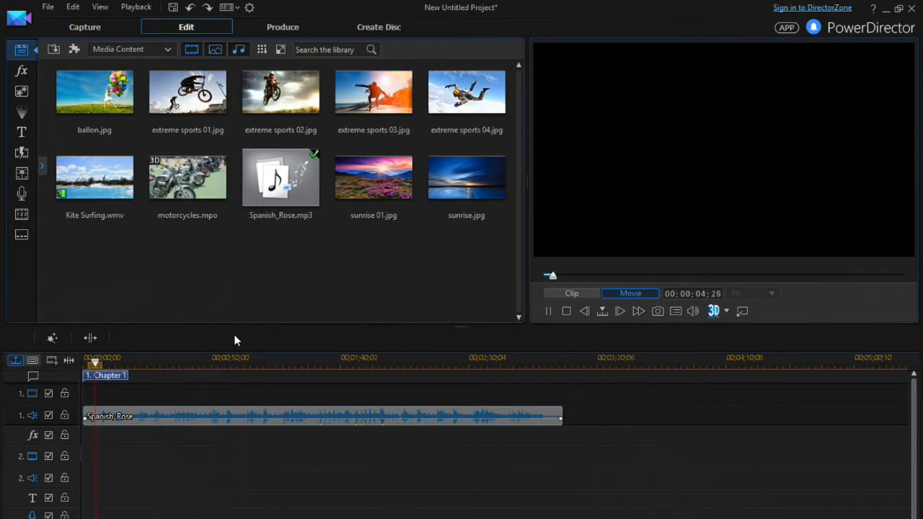
{"action": "left_click", "coordinate": [548, 312]}
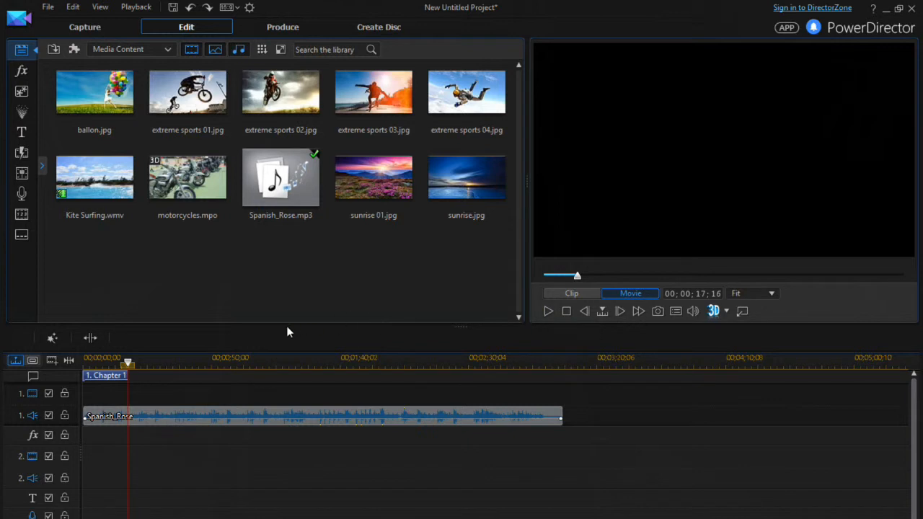
{"action": "left_click", "coordinate": [90, 339]}
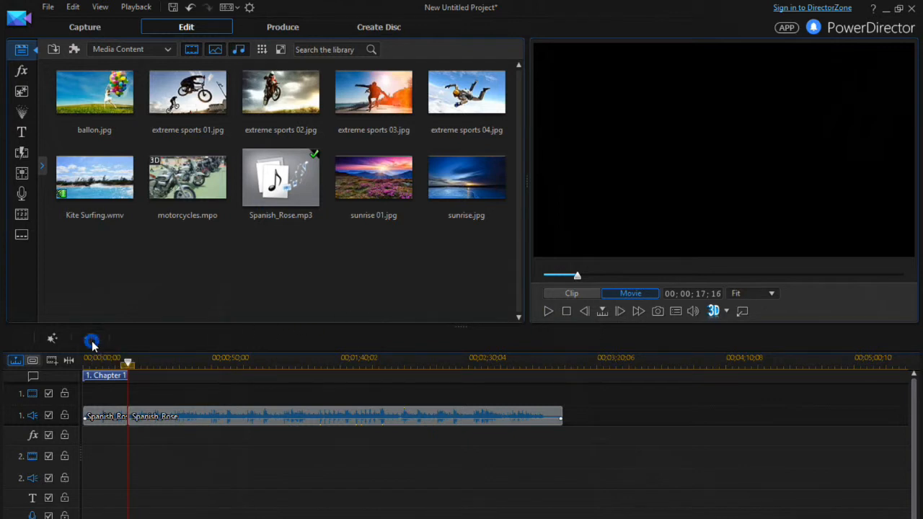
Remove the longer Spanish_Rose segment after the split point from the first audio track
{"action": "right_click", "coordinate": [234, 408]}
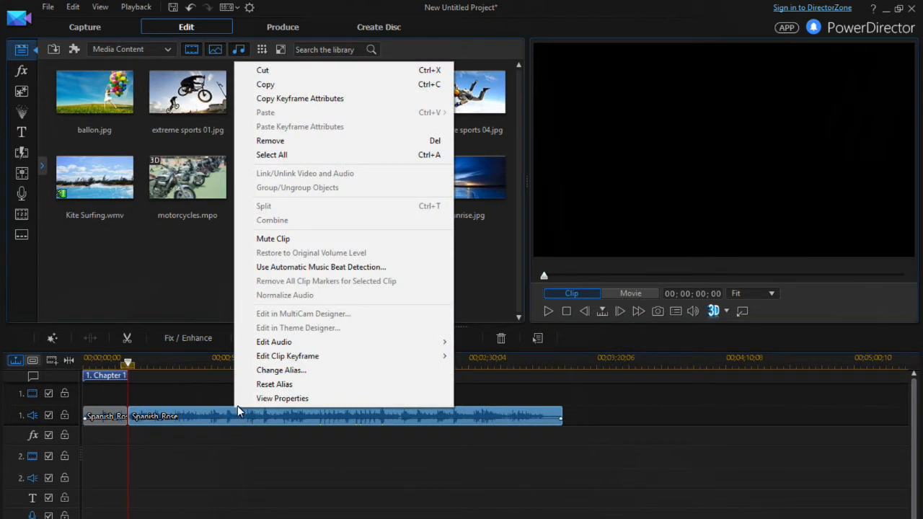
{"action": "left_click", "coordinate": [291, 142]}
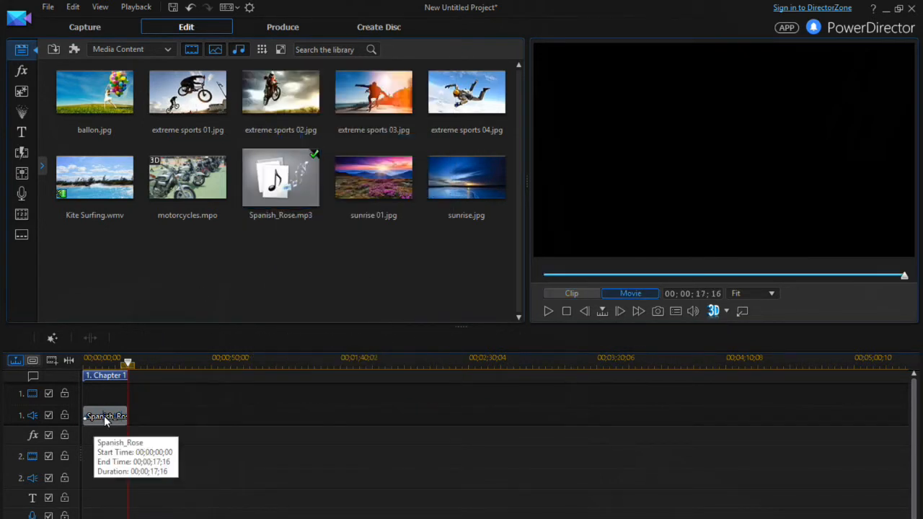
Produce the trimmed clip as an audio-only Windows Media Audio file, Produce.wma, and play it to check the result
{"action": "left_click", "coordinate": [287, 28]}
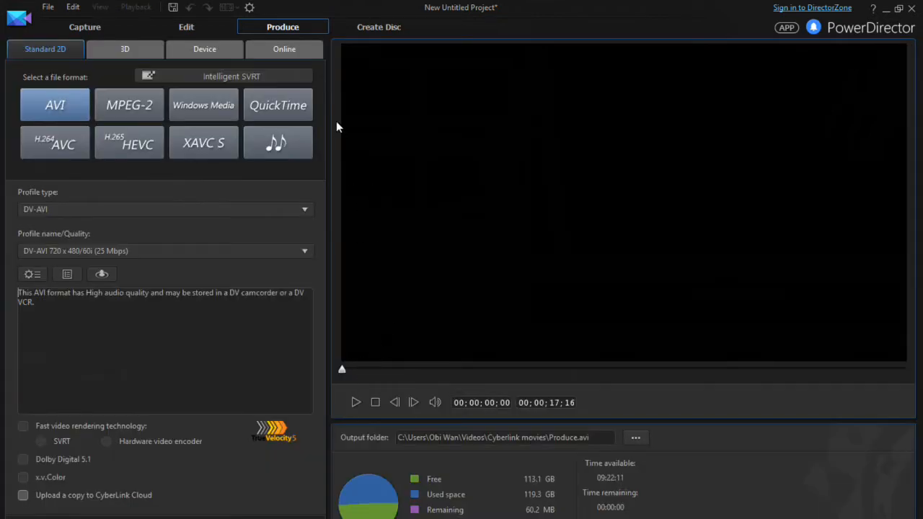
{"action": "left_click", "coordinate": [272, 147]}
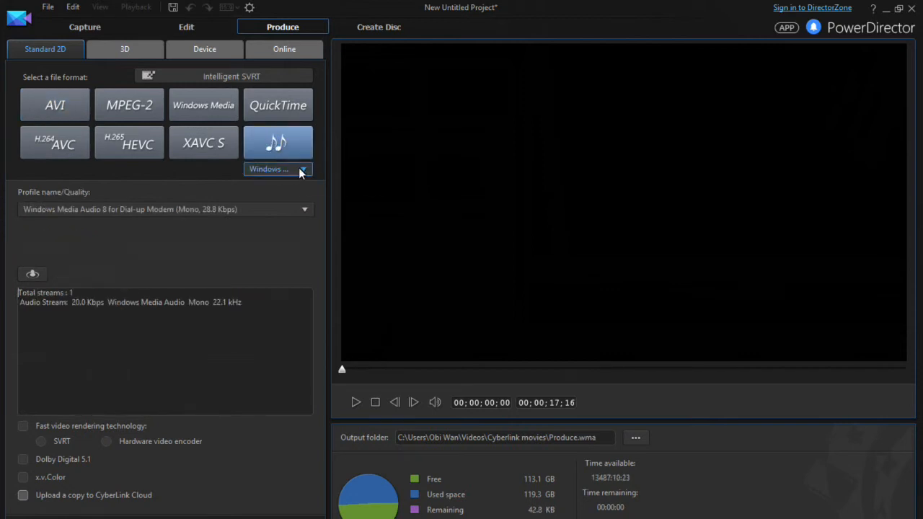
{"action": "left_click", "coordinate": [301, 171]}
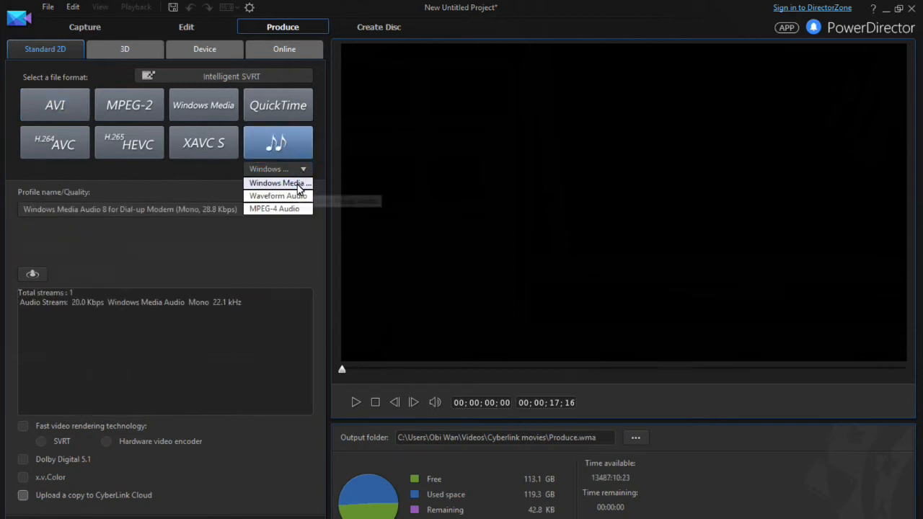
{"action": "left_click", "coordinate": [300, 184]}
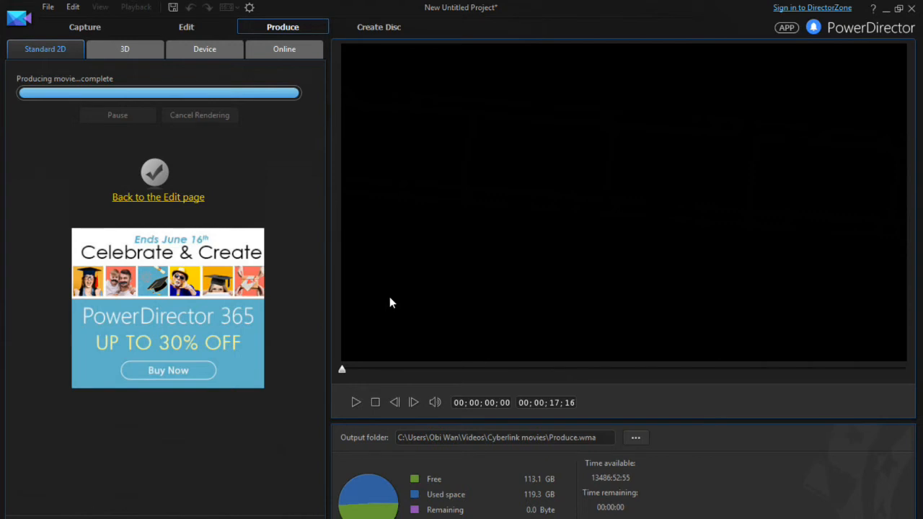
{"action": "left_click", "coordinate": [356, 402]}
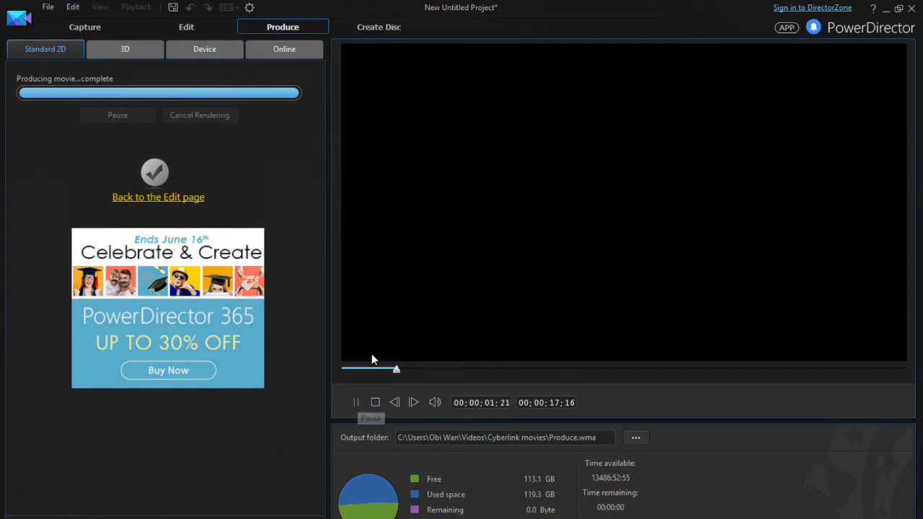